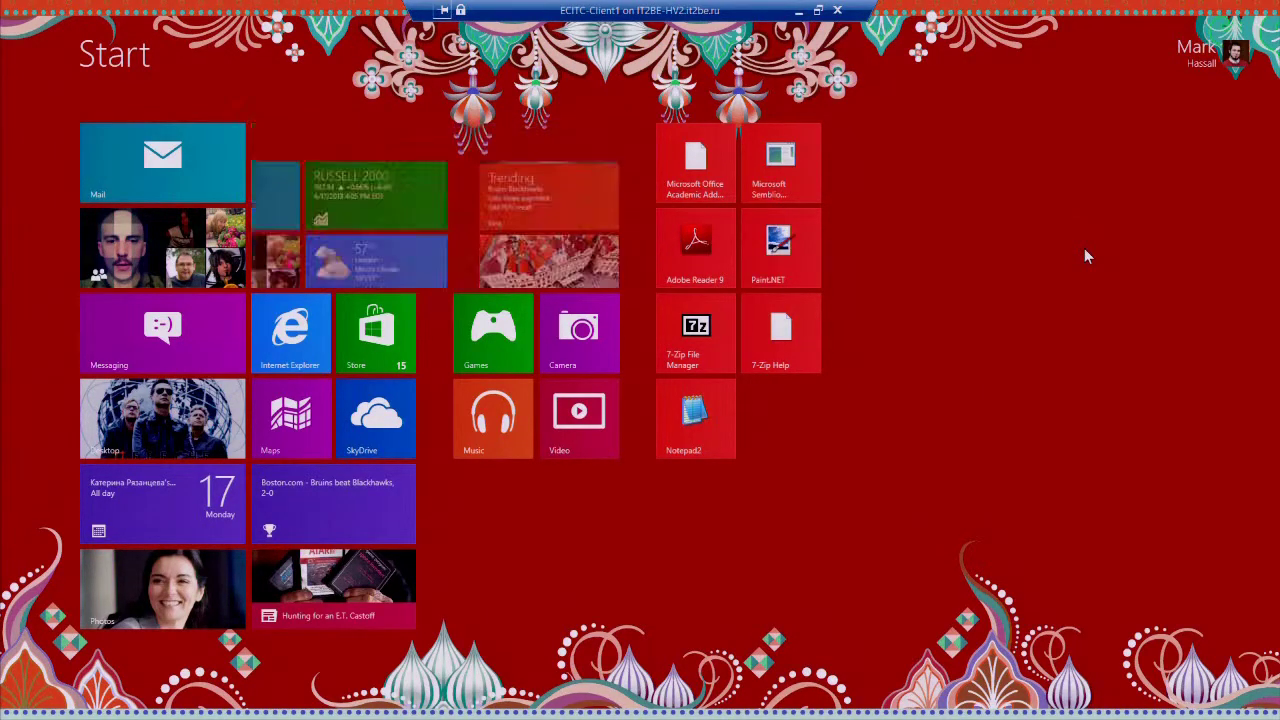
Step: Open the Users page of PC settings to examine the domain account's Microsoft account connection
key("super")
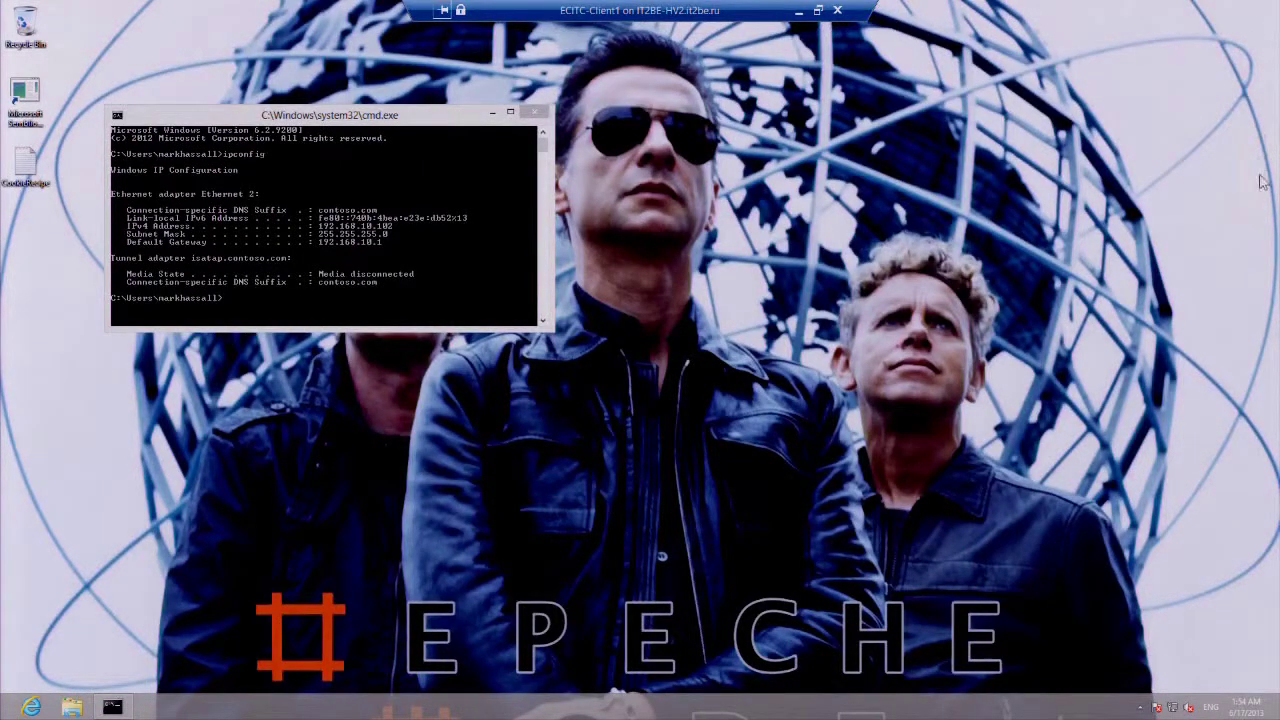
mouse_move(1262, 175)
left_click(1250, 494)
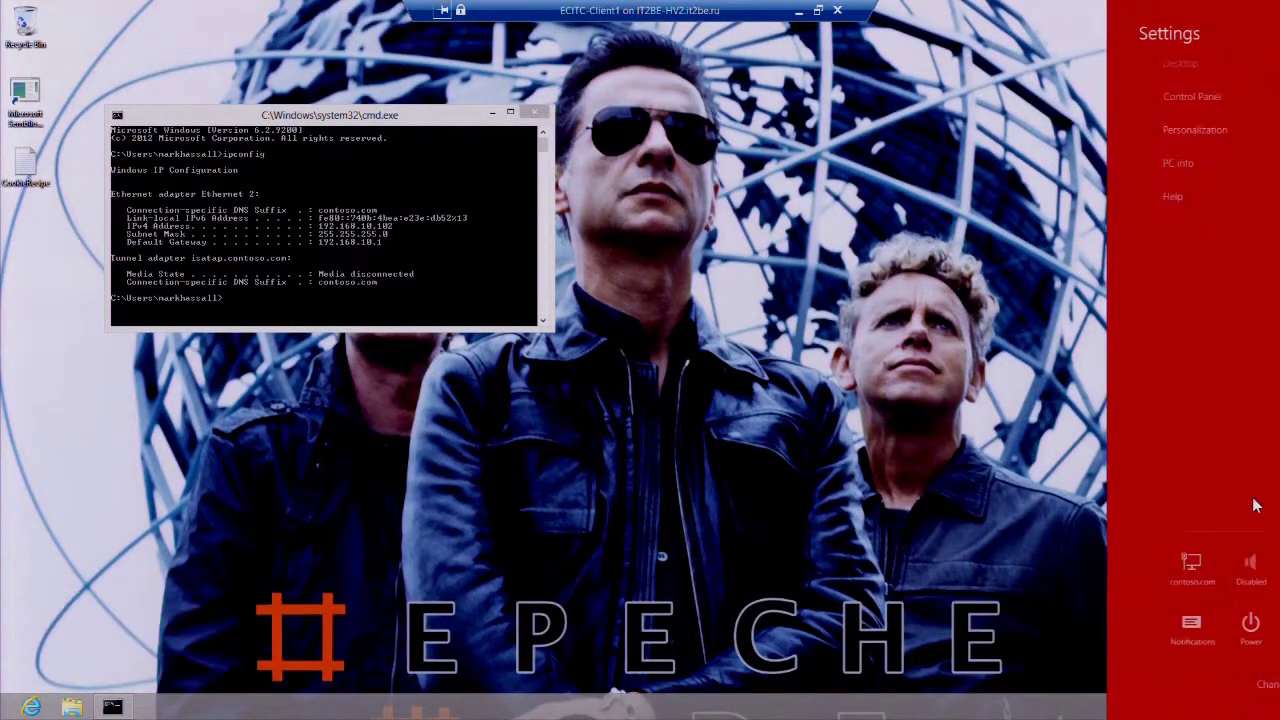
left_click(1212, 684)
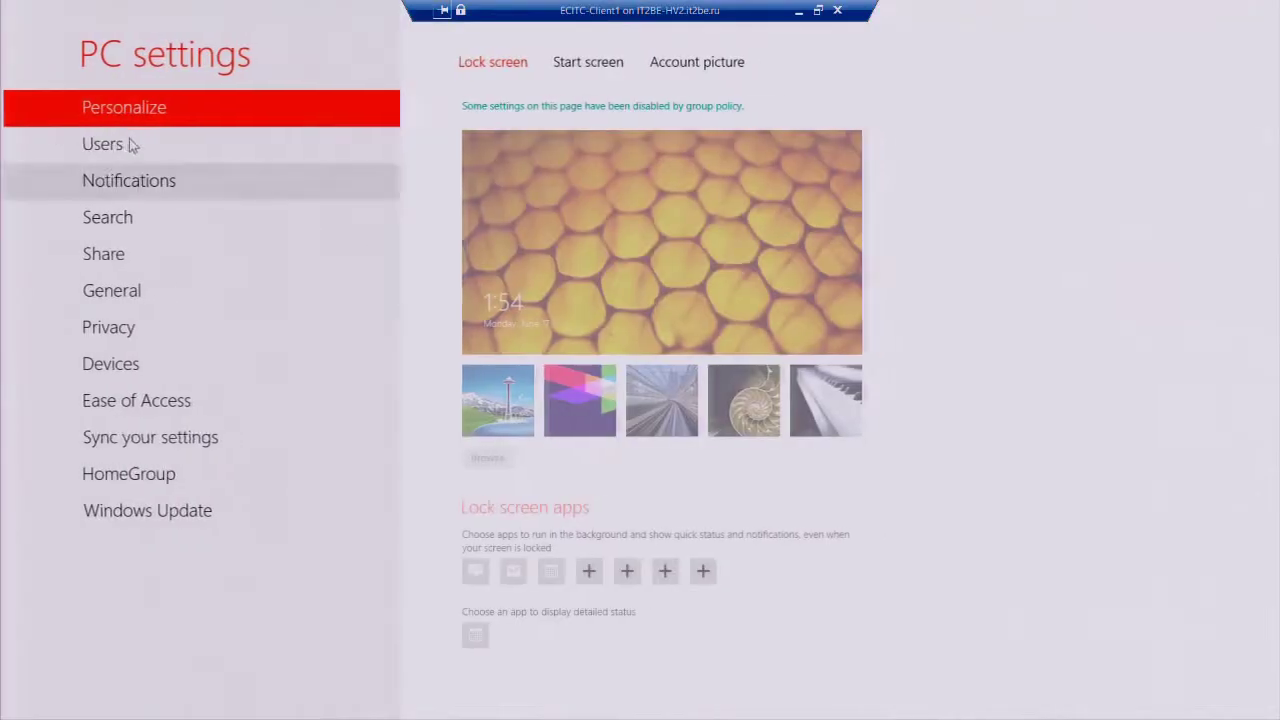
left_click(98, 160)
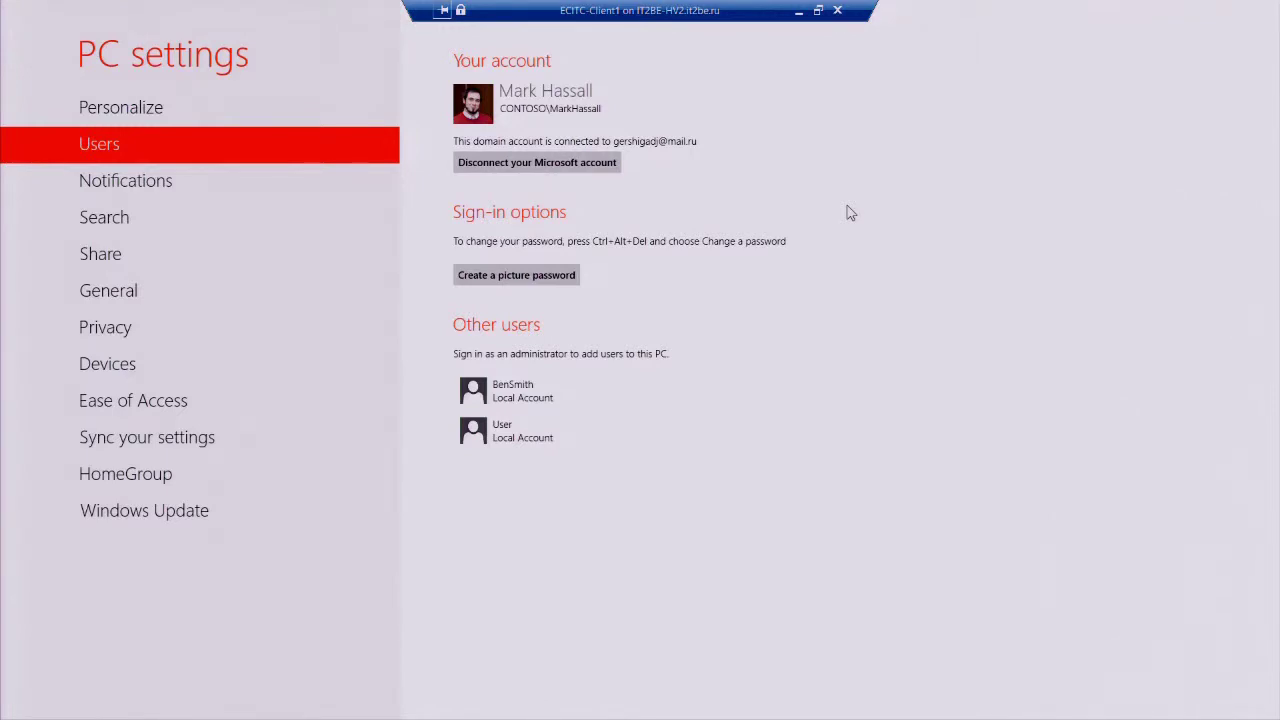
Step: Return to the Start screen to view its current colours and background
key("super")
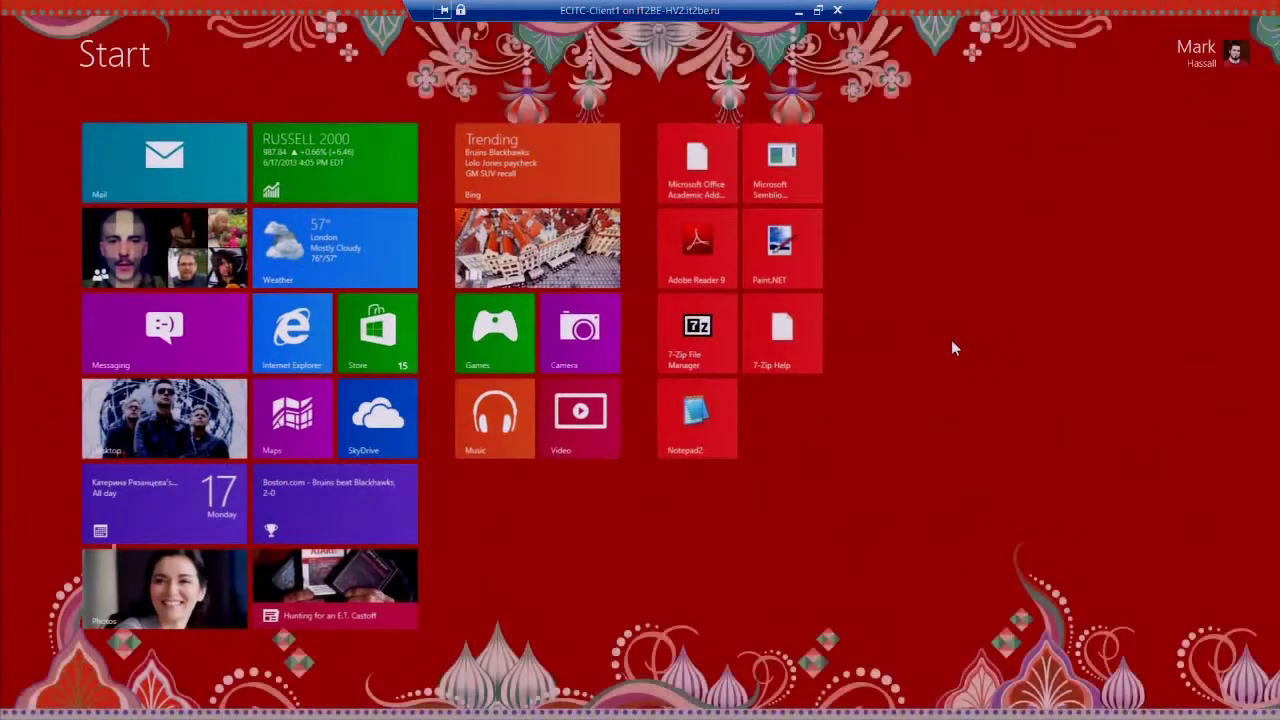
right_click(951, 339)
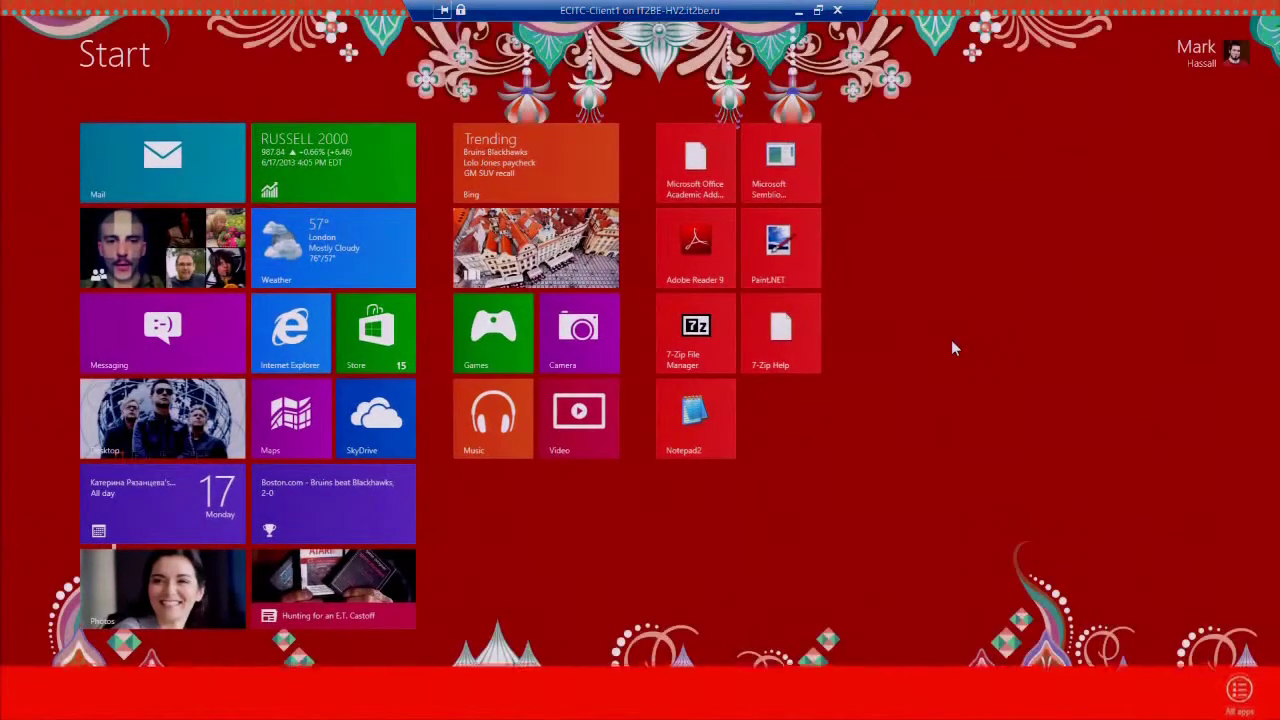
right_click(1032, 493)
Step: Change the Start screen colour scheme to dark green in the personalization section of PC settings
mouse_move(1252, 505)
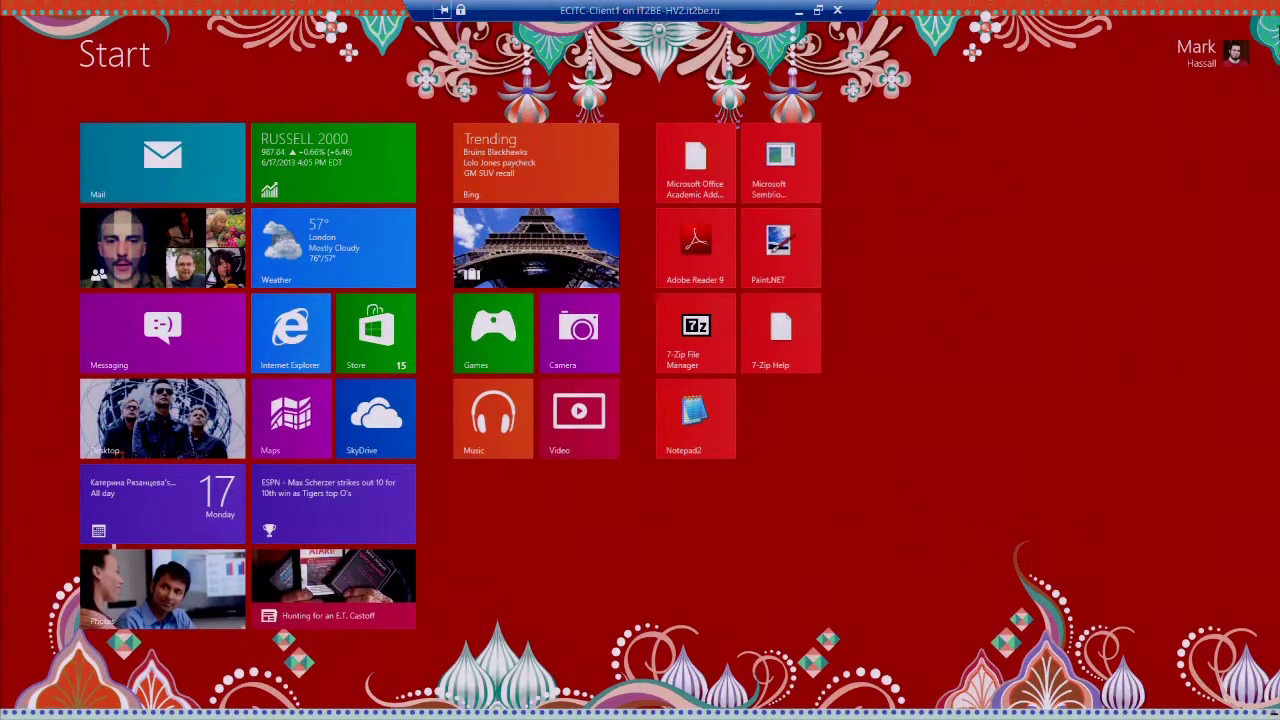
mouse_move(1275, 10)
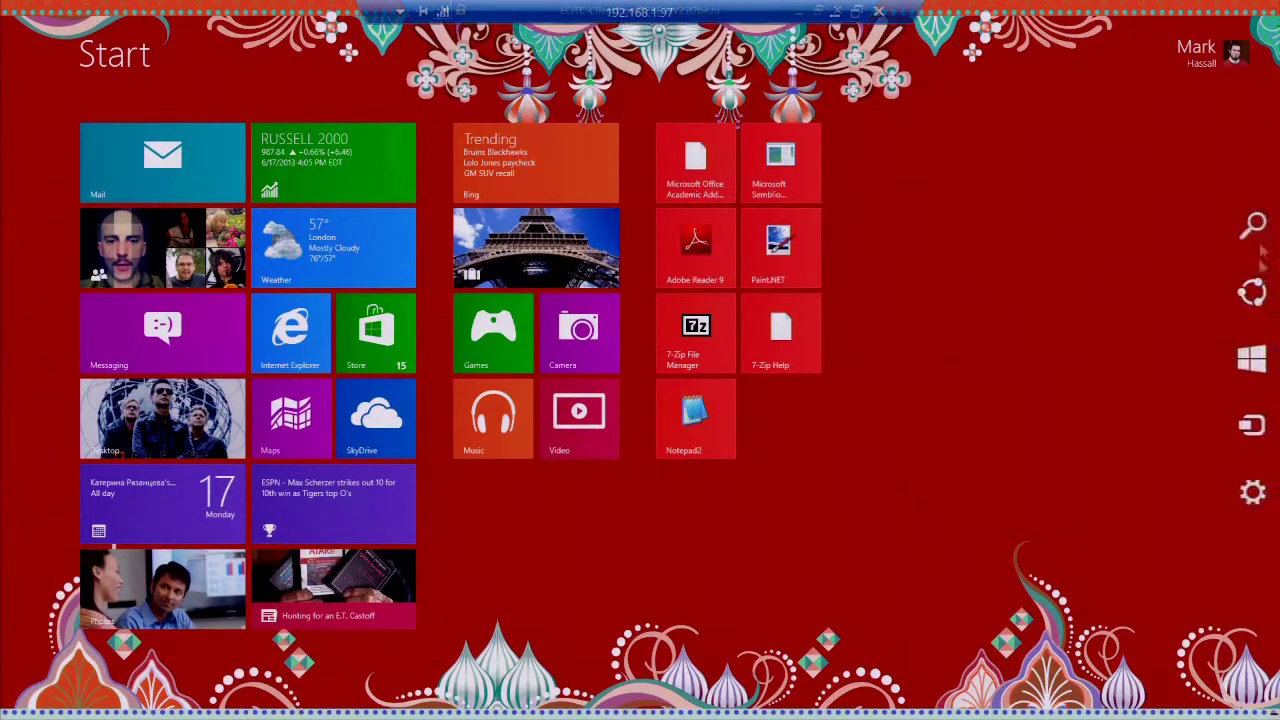
left_click(1252, 500)
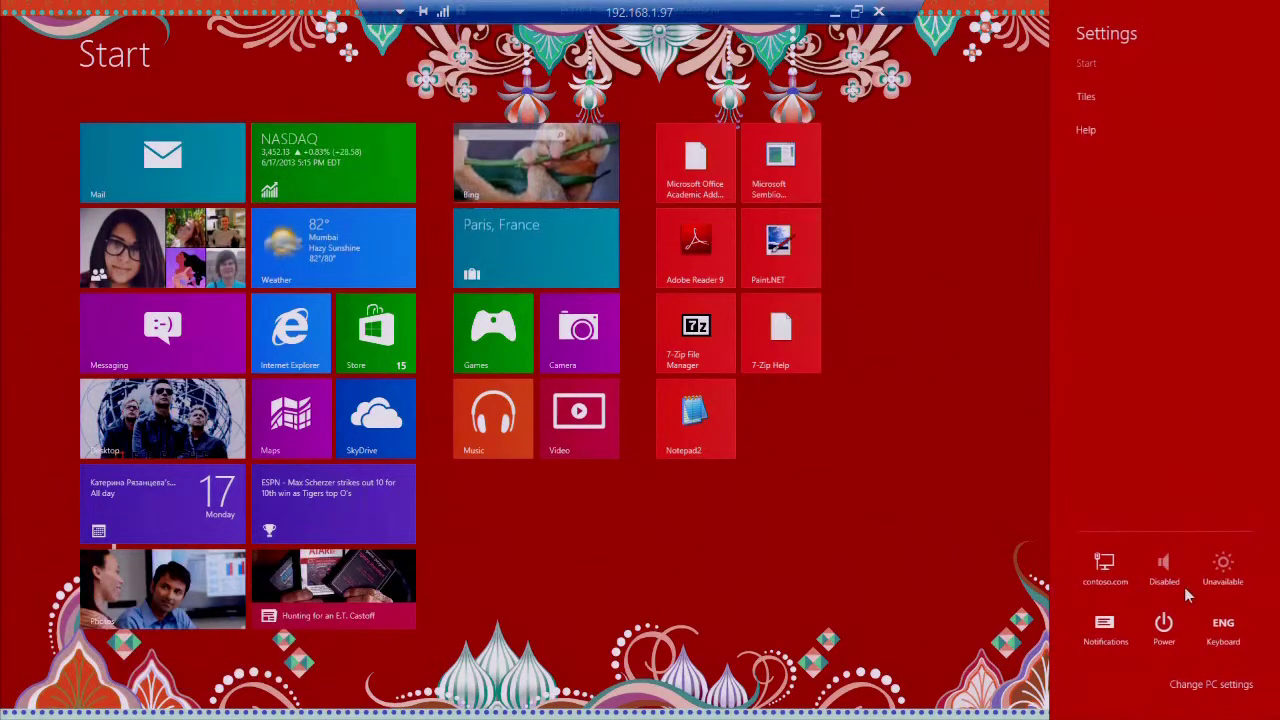
left_click(1212, 686)
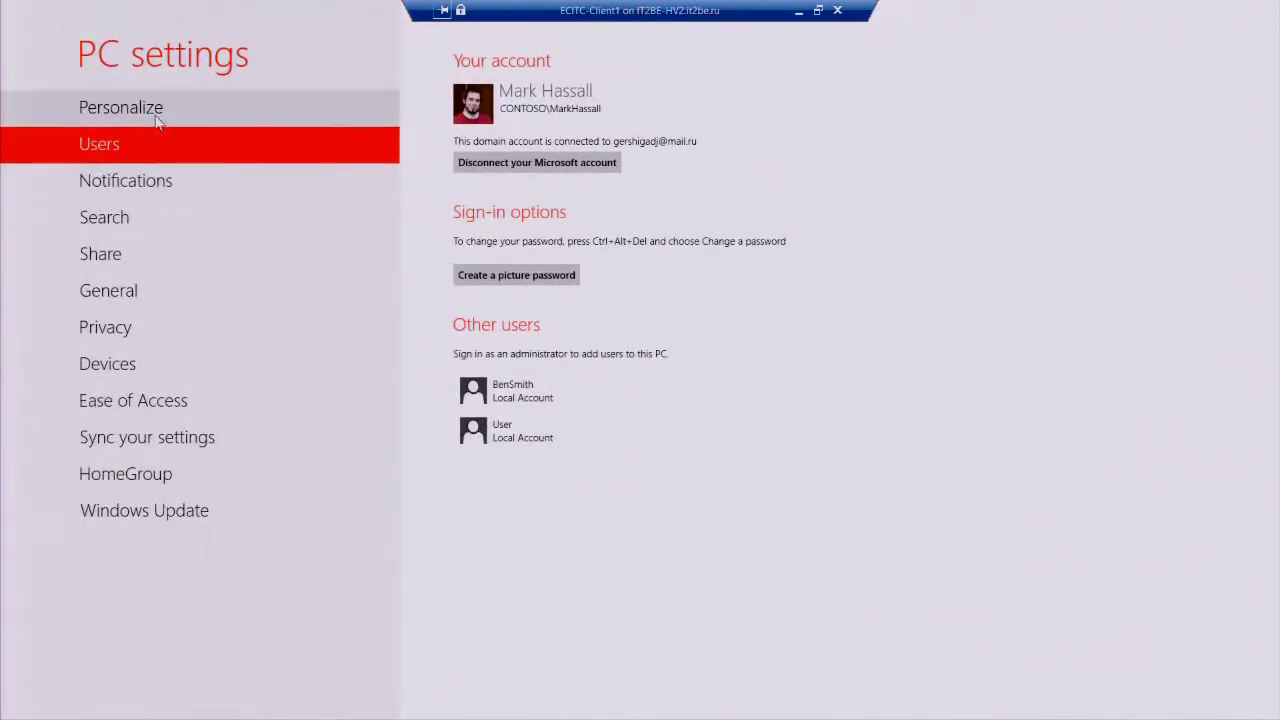
left_click(155, 117)
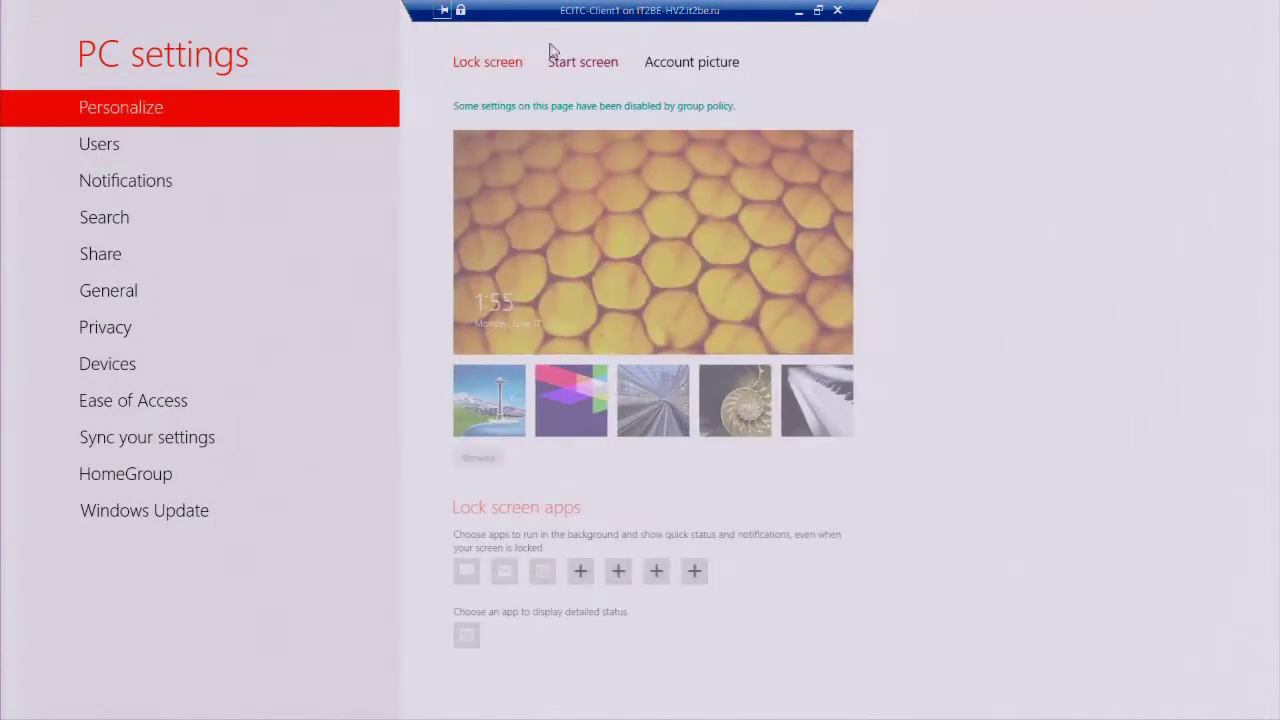
left_click(578, 64)
left_click_drag(686, 455, 638, 458)
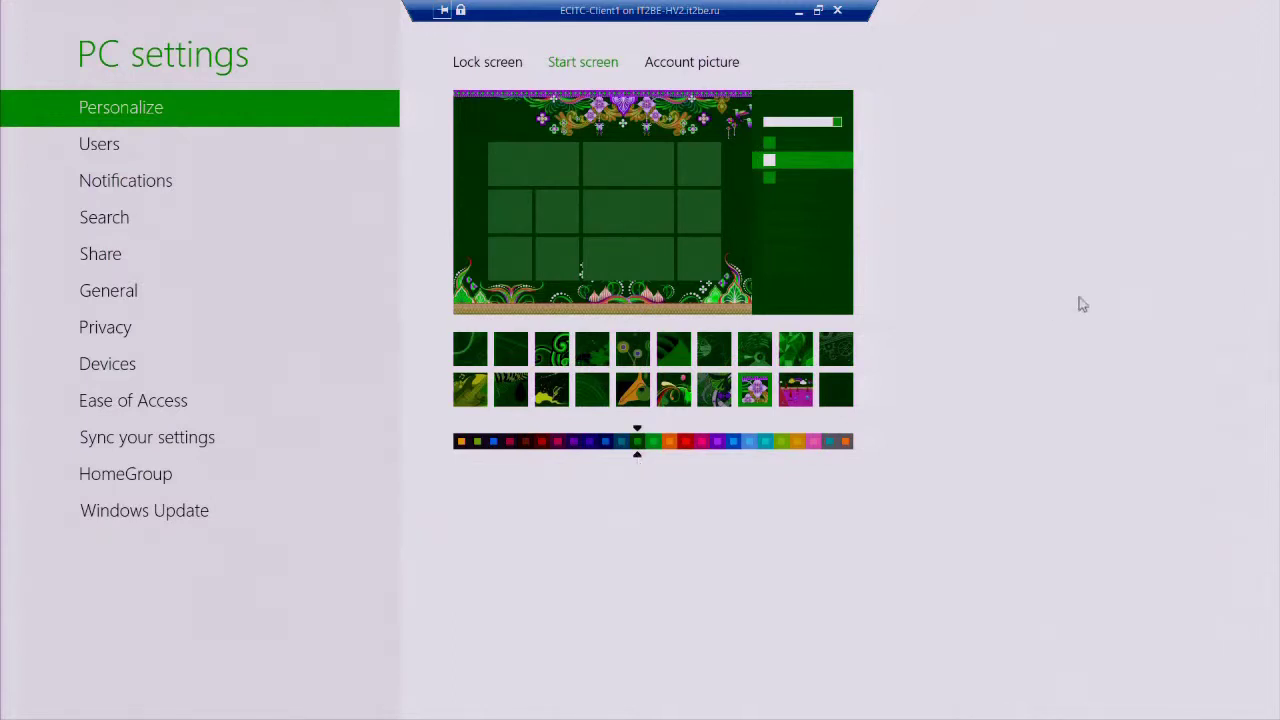
Step: Minimize the ECITC-Client1 virtual machine and the 192.168.1.97 remote session to reach the local desktop
left_click(798, 14)
mouse_move(720, 4)
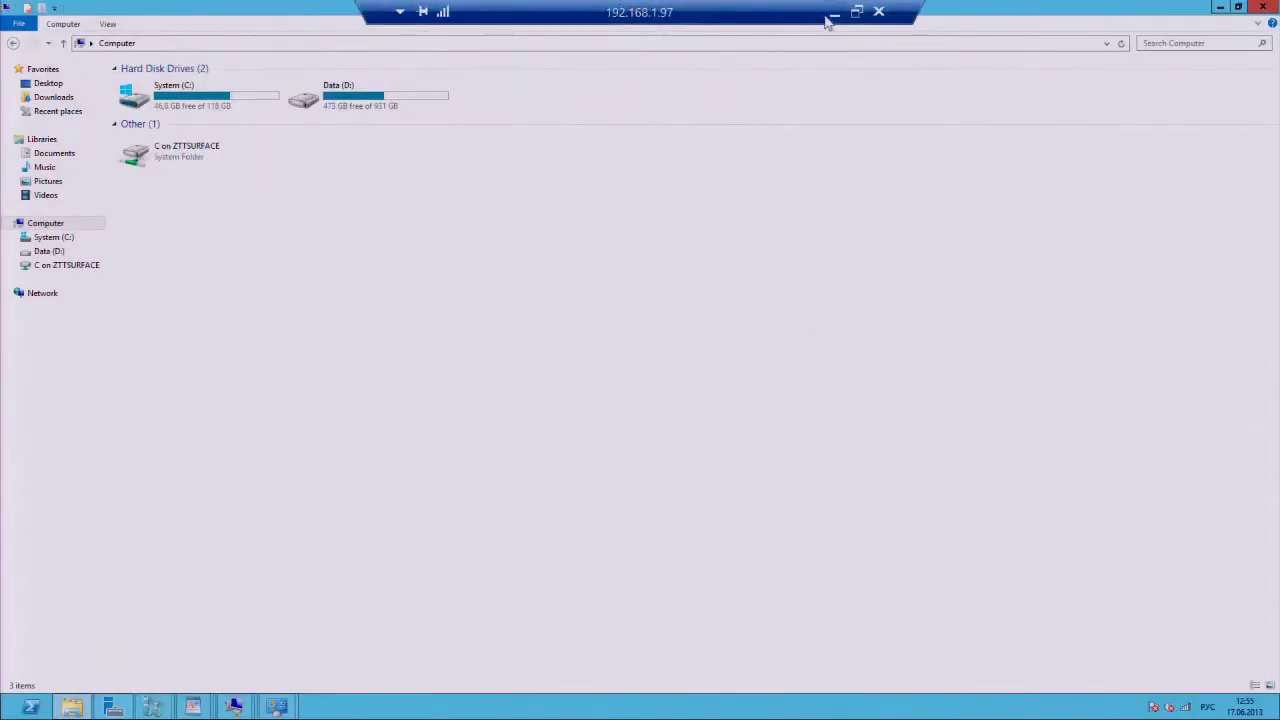
left_click(833, 16)
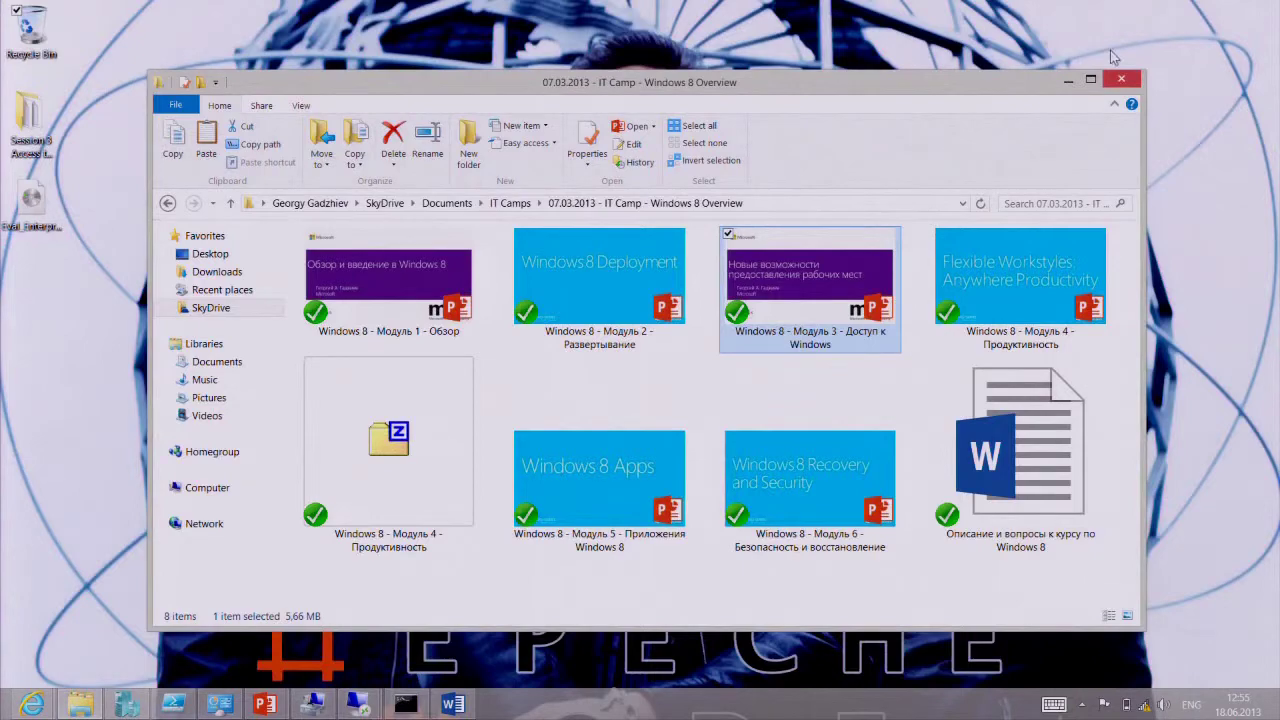
Step: Open the local computer's Start screen and look through its tiles as far as the test group
mouse_move(1270, 352)
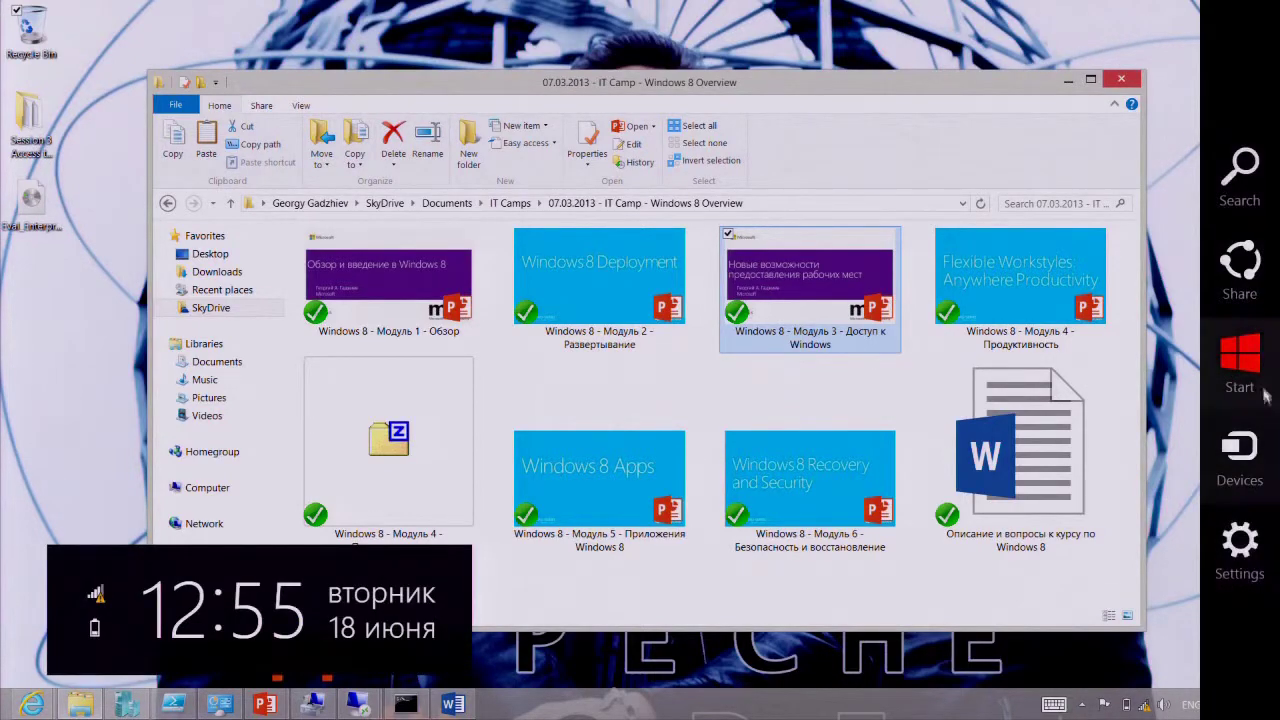
left_click(1262, 394)
key("Right")
key("Right")
key("End")
key("Left")
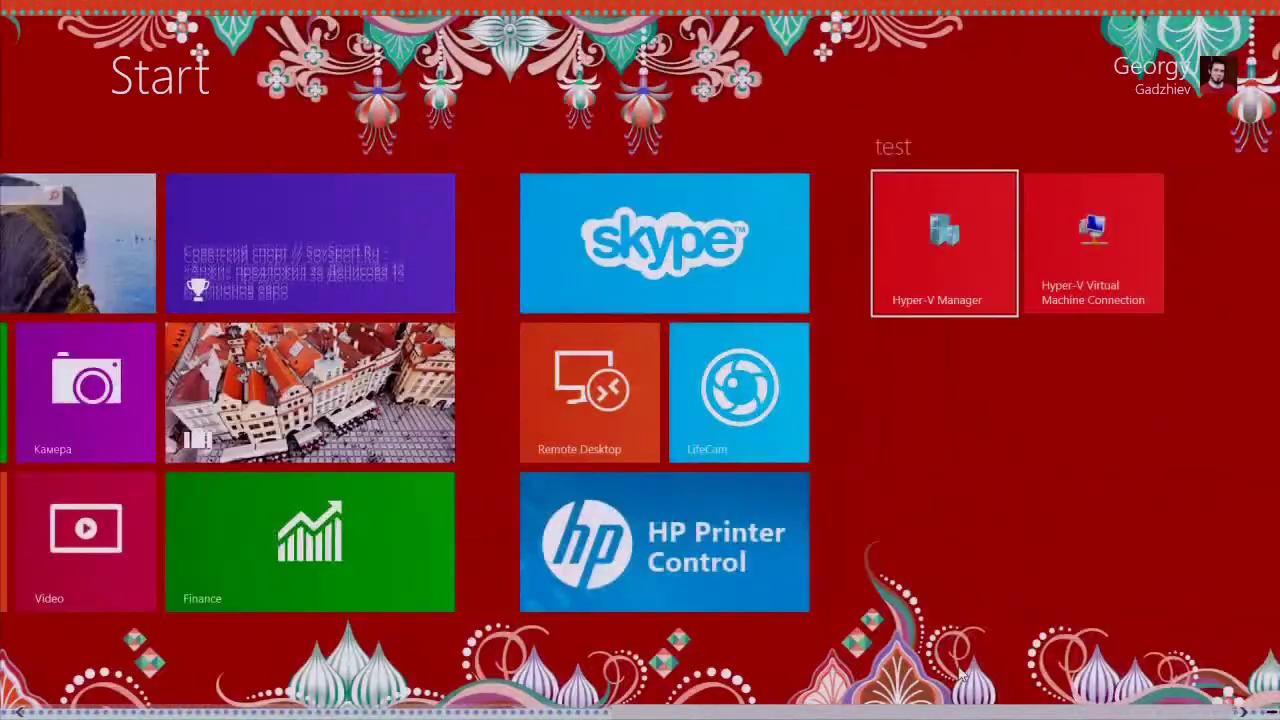
Step: Return to the local desktop and reopen the ECITC-Client1 virtual machine through the 192.168.1.97 remote session
key("Home")
key("Down")
key("Down")
key("Return")
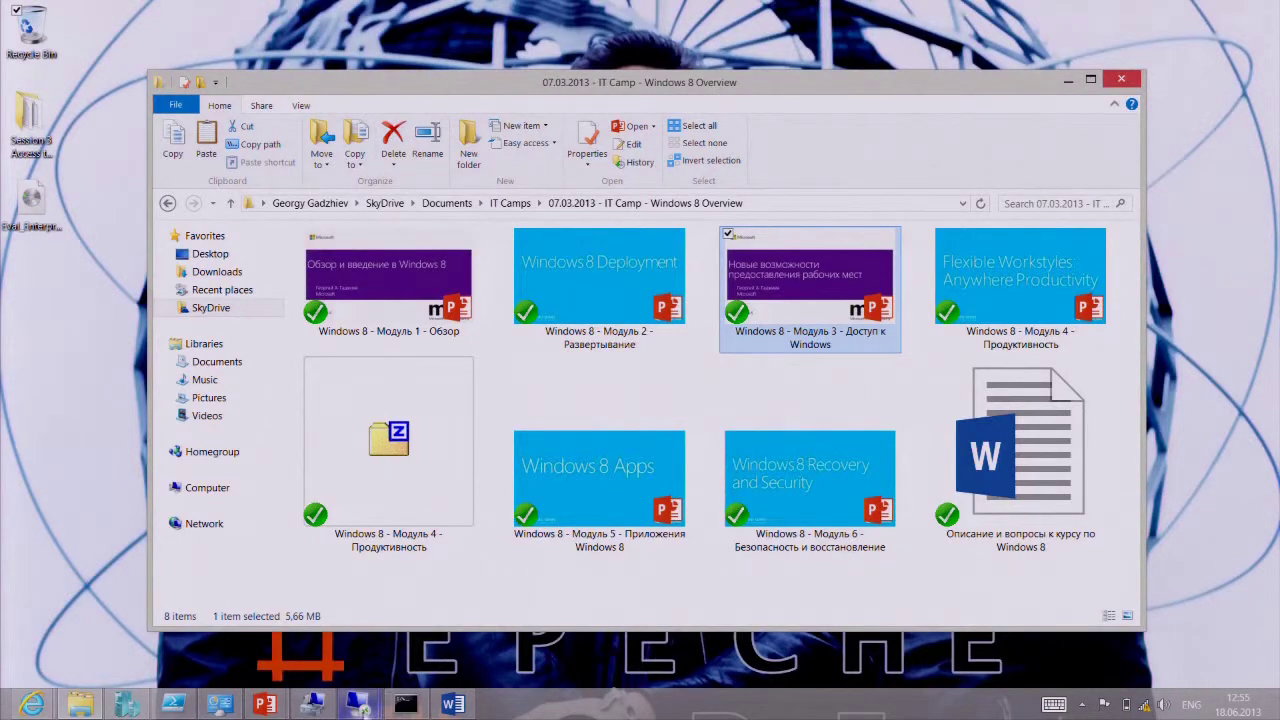
left_click(358, 705)
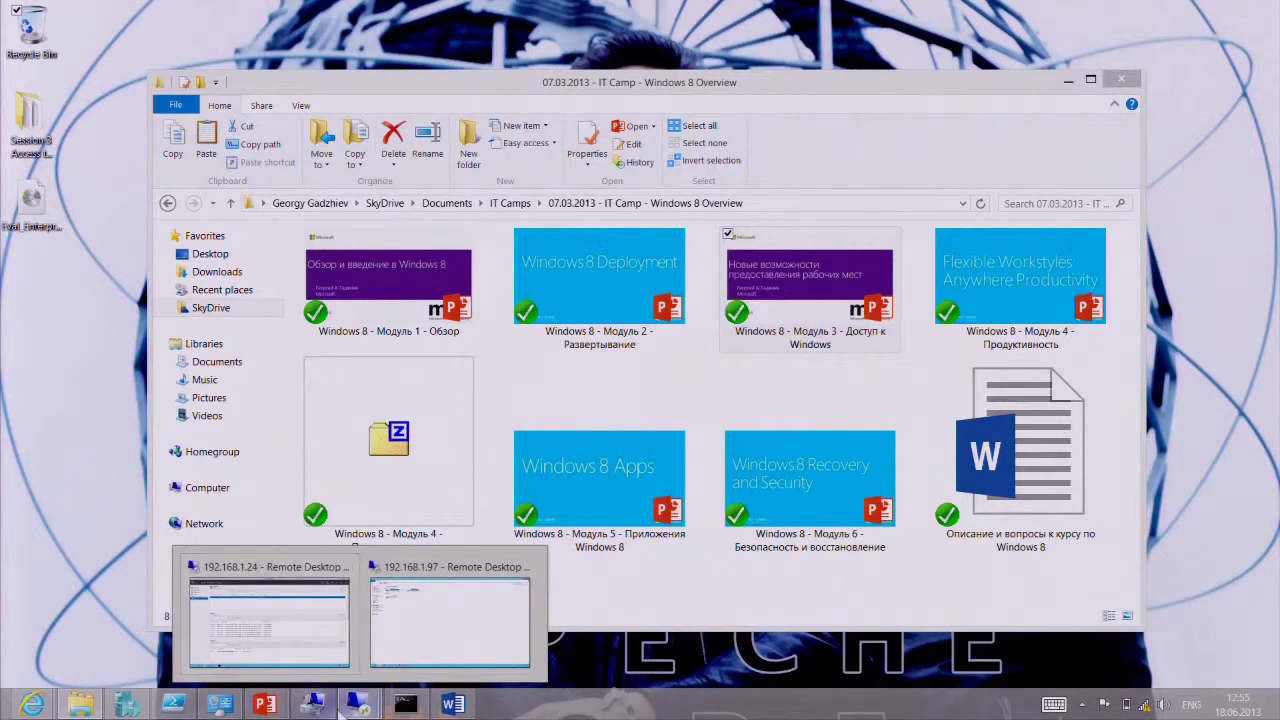
mouse_move(400, 628)
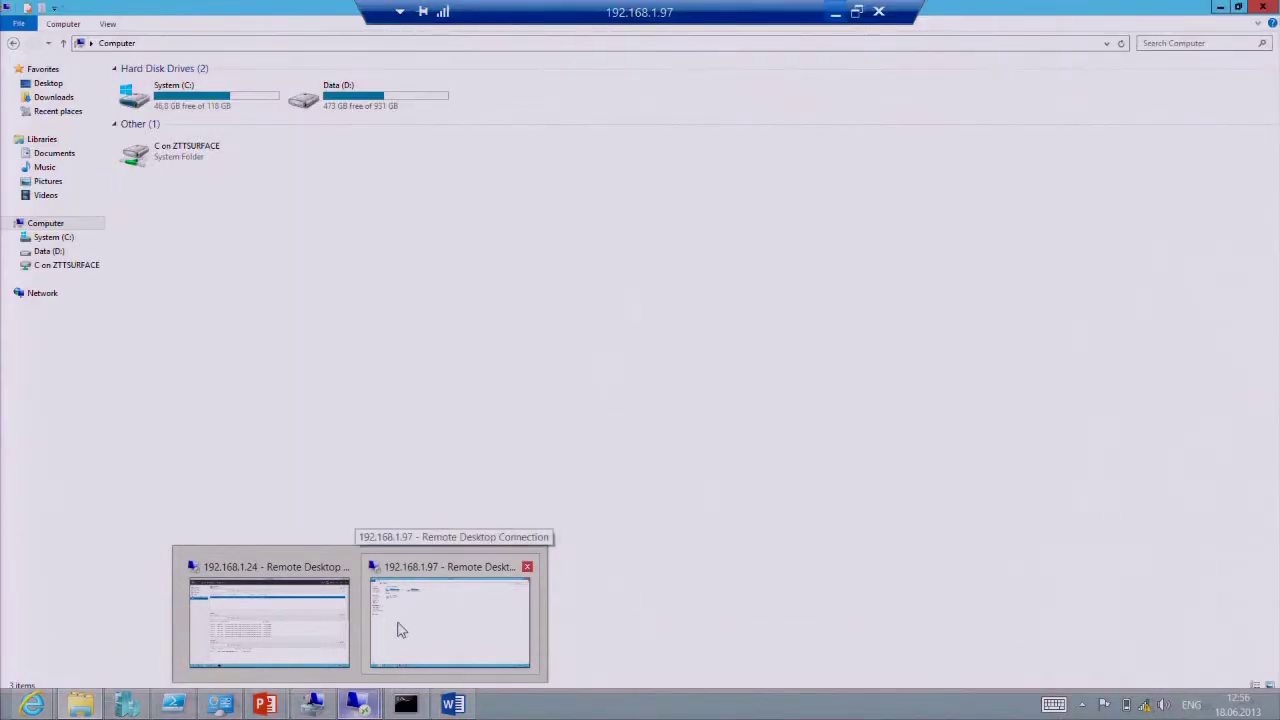
left_click(400, 628)
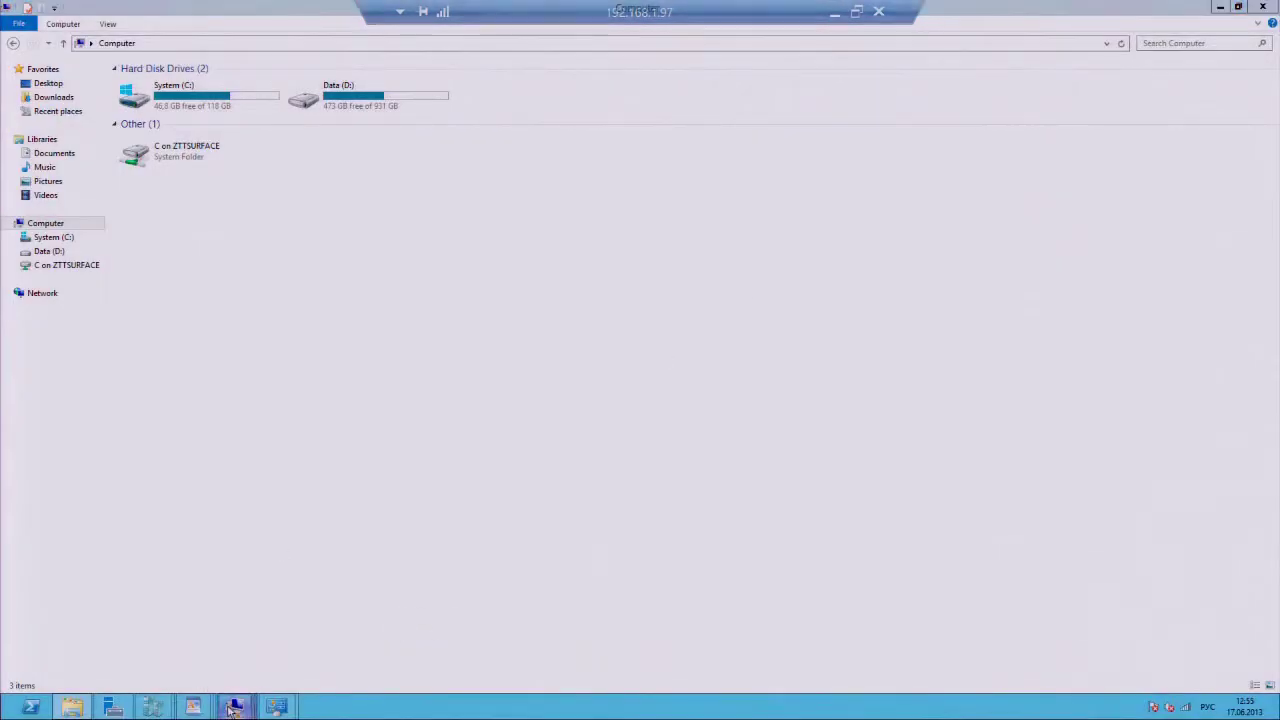
mouse_move(232, 706)
left_click(366, 655)
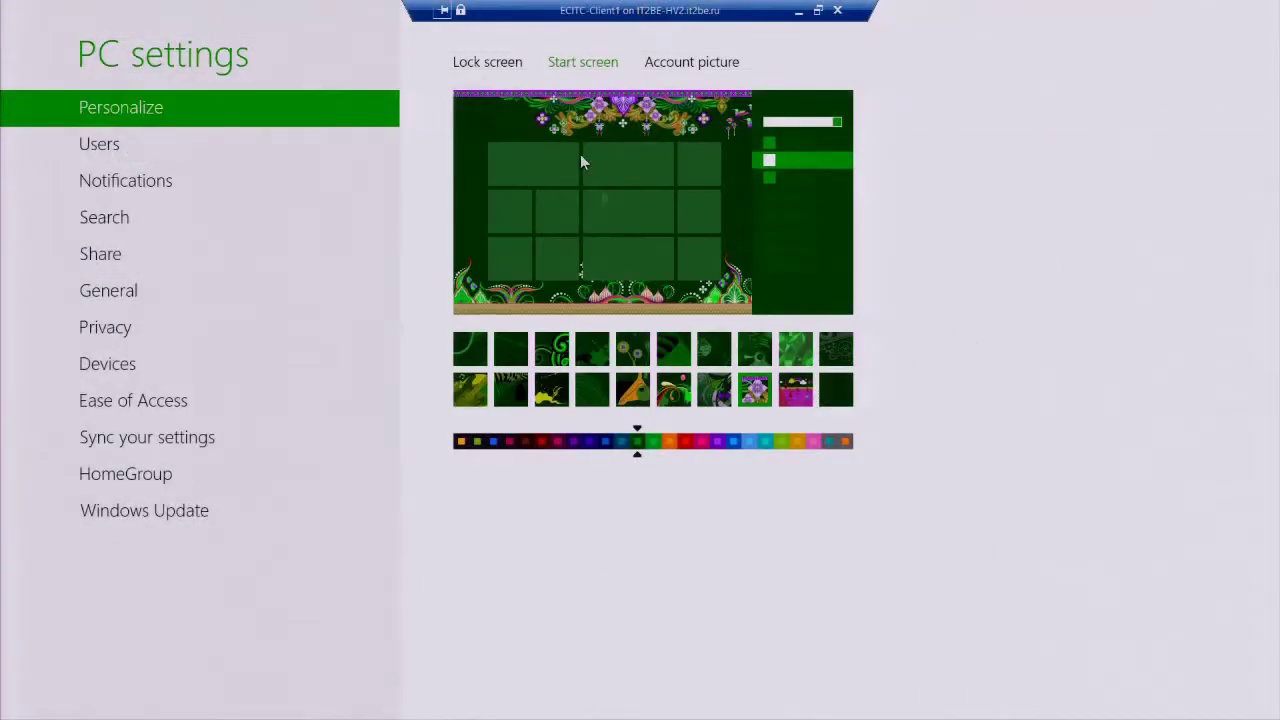
Step: Review the account picture and lock screen personalization pages, and the account options on the Users page
left_click(672, 63)
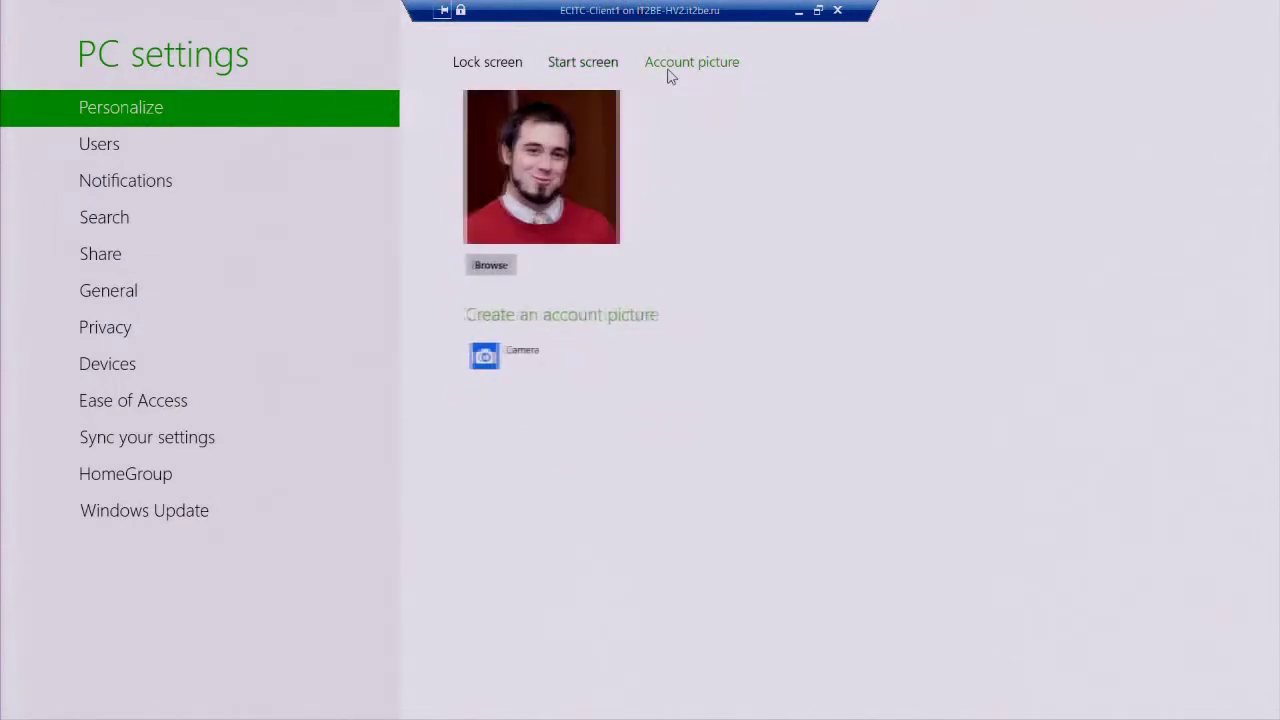
left_click(467, 66)
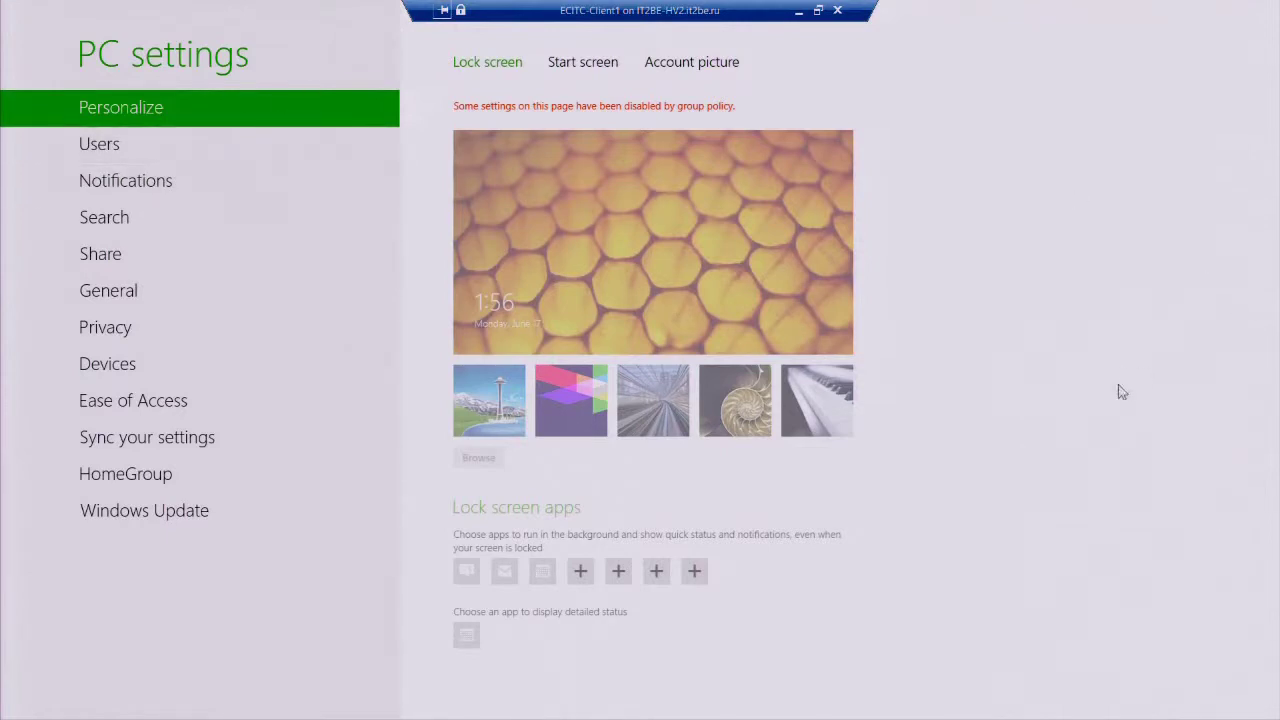
left_click(108, 145)
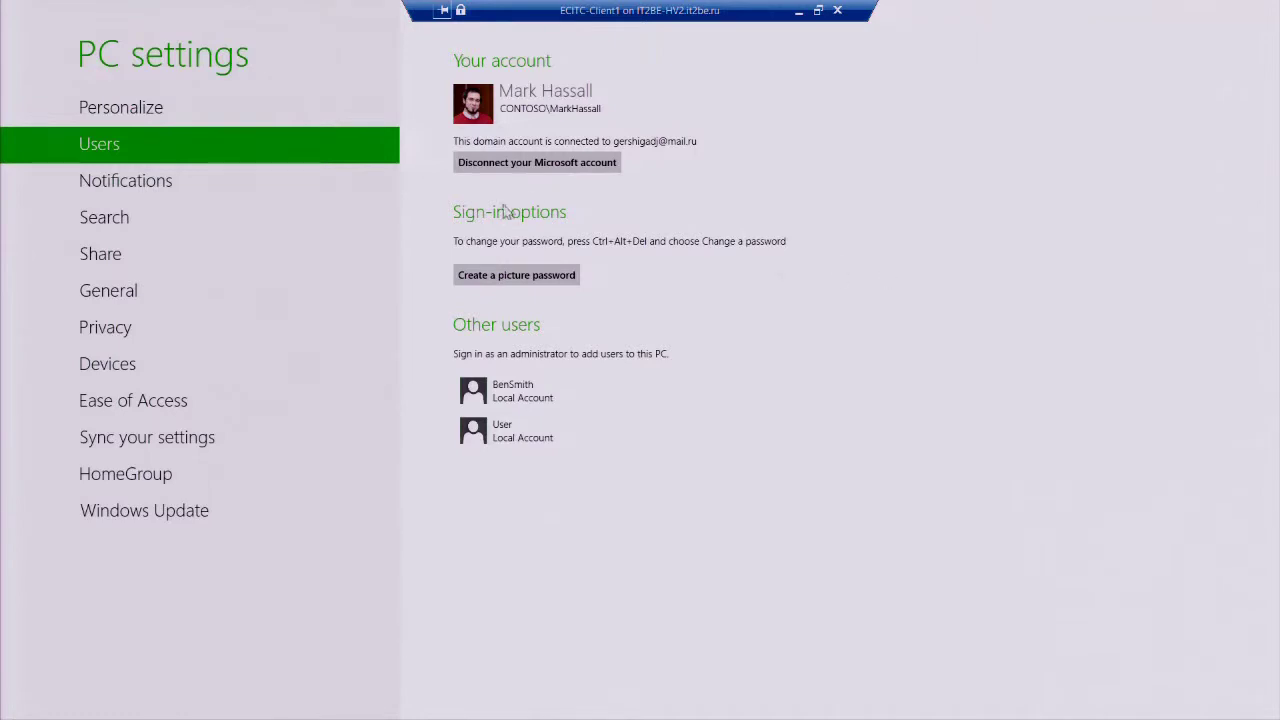
key("Tab")
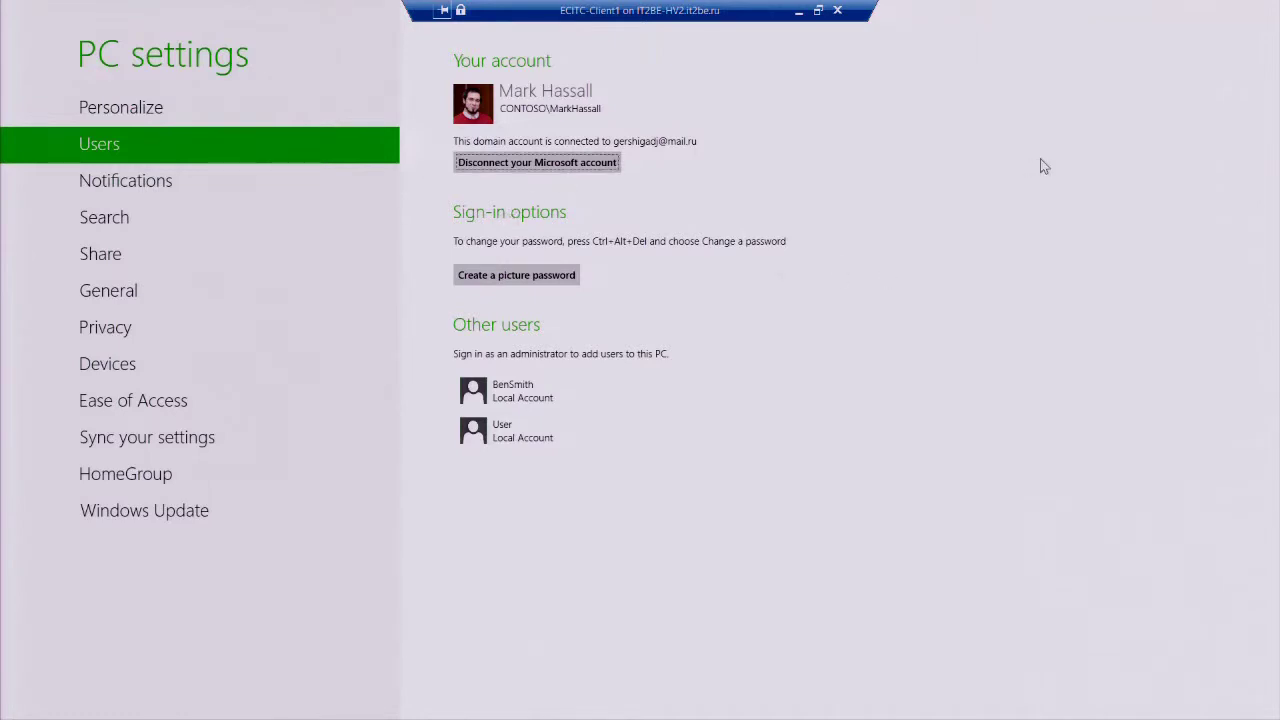